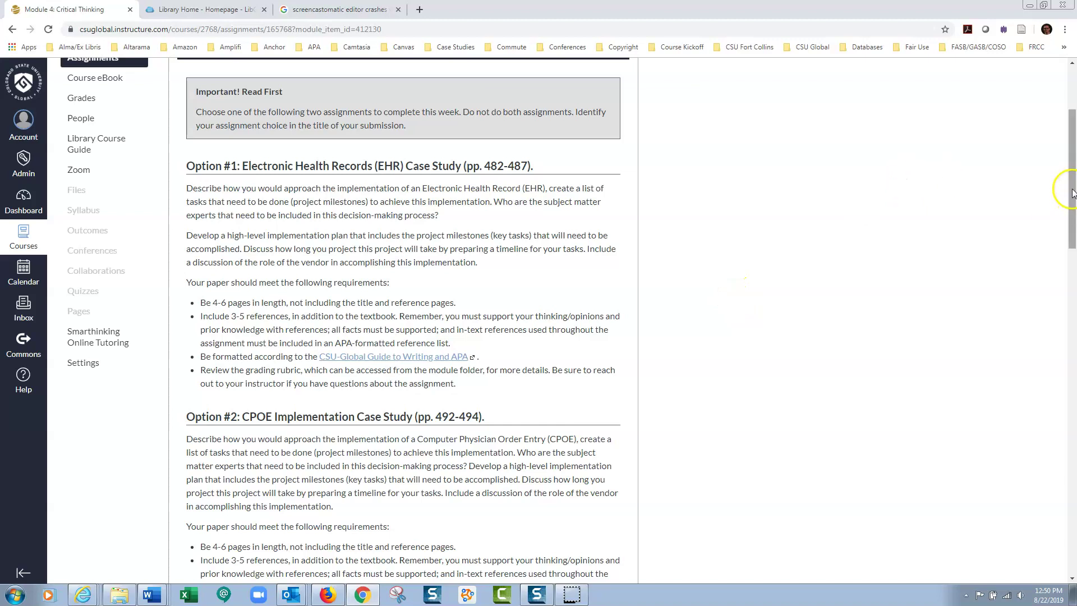
# Scroll through the Module 4 assignment's Option #1 EHR and Option #2 CPOE case study prompts
pyautogui.moveTo(1071, 193); pyautogui.dragTo(1071, 150)
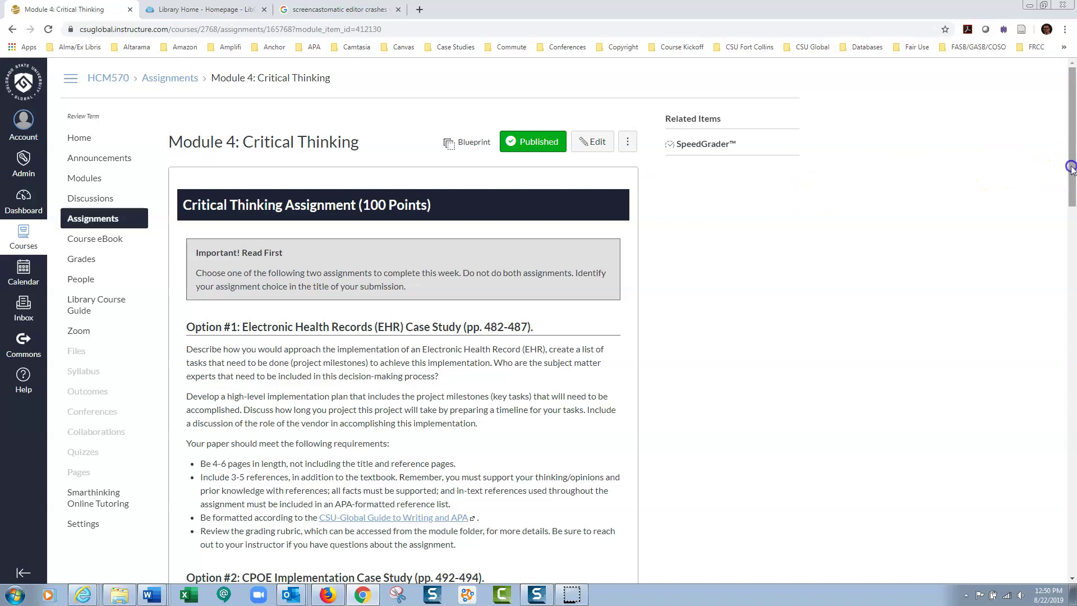
pyautogui.moveTo(1070, 168); pyautogui.dragTo(1070, 204)
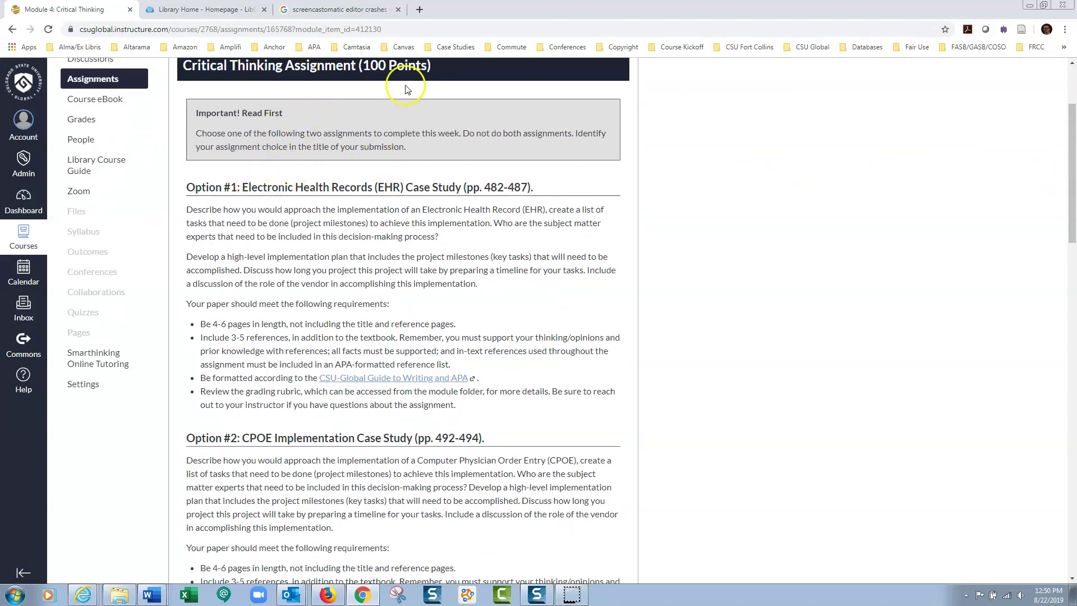
pyautogui.moveTo(1071, 203); pyautogui.dragTo(1072, 164)
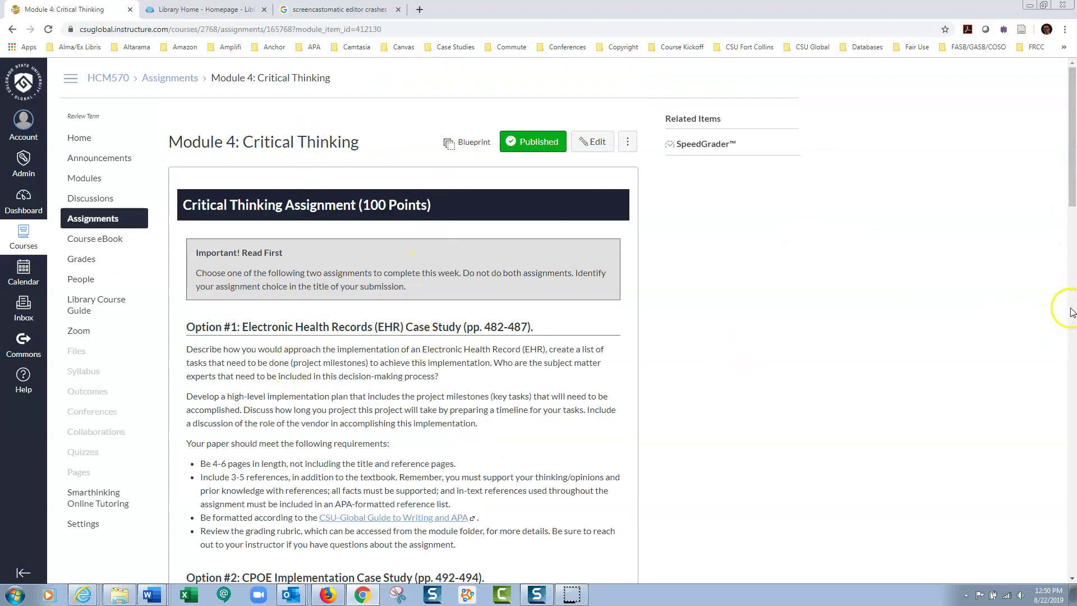
pyautogui.moveTo(1071, 193); pyautogui.dragTo(1071, 229)
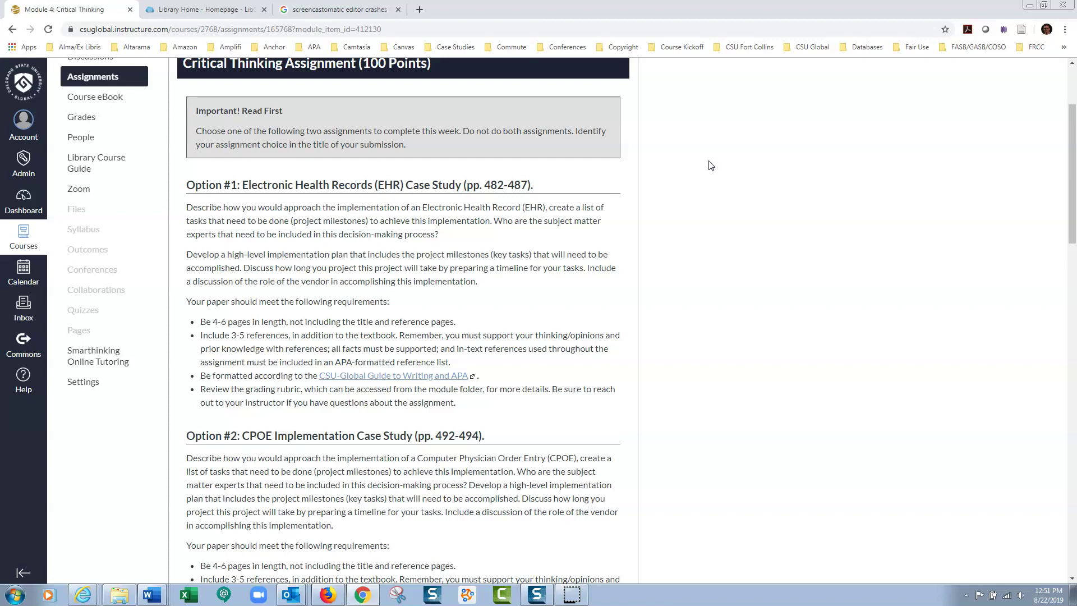
# Filter the library's A-Z Databases list to P to locate PubMed, then start a new tab
pyautogui.click(176, 11)
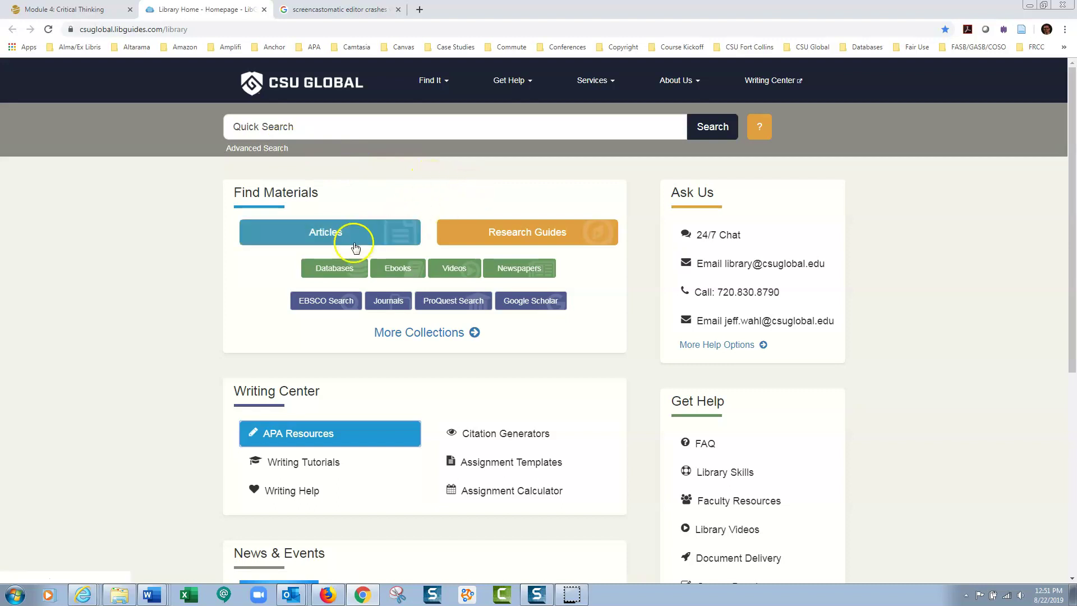
pyautogui.click(339, 270)
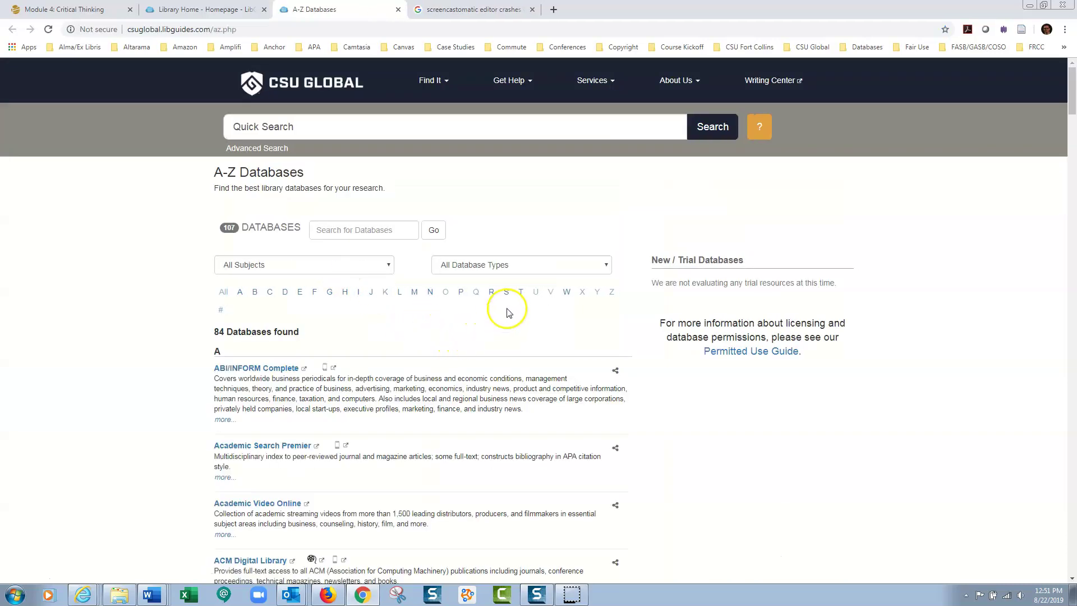
pyautogui.click(460, 291)
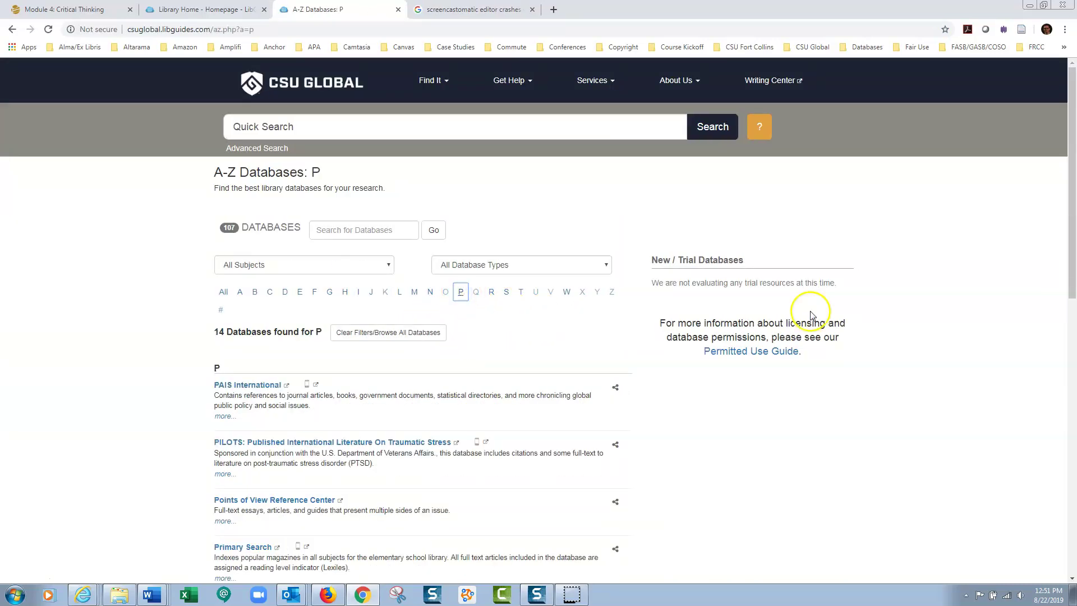
pyautogui.moveTo(1069, 209); pyautogui.dragTo(1071, 477)
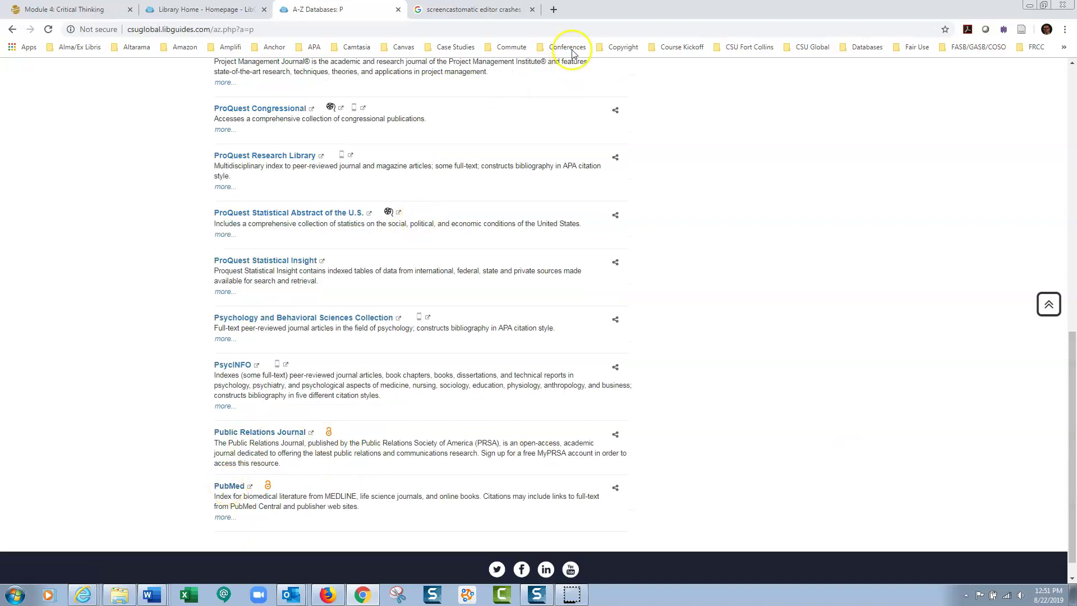
pyautogui.click(553, 10)
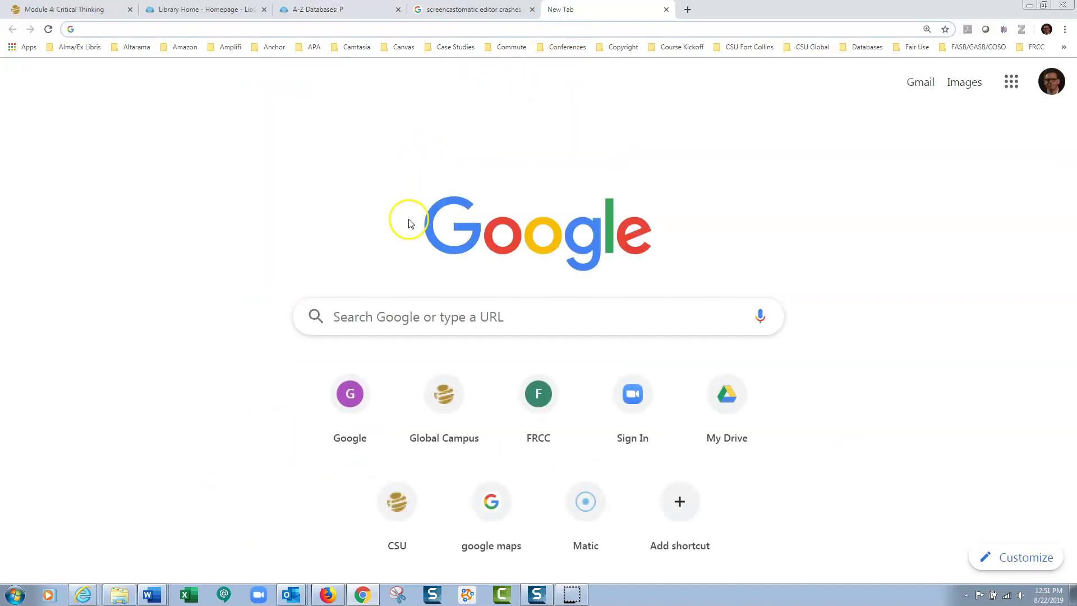
# Search Google for 'pubmed' and go to the Home - PubMed - NCBI page
pyautogui.click(395, 303)
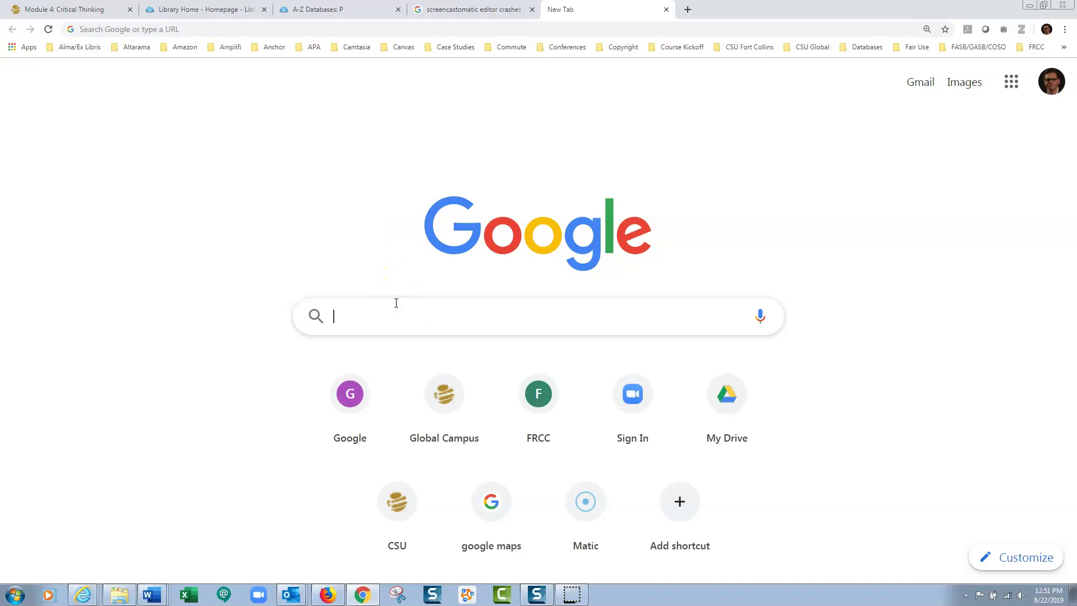
pyautogui.write('pubmed')
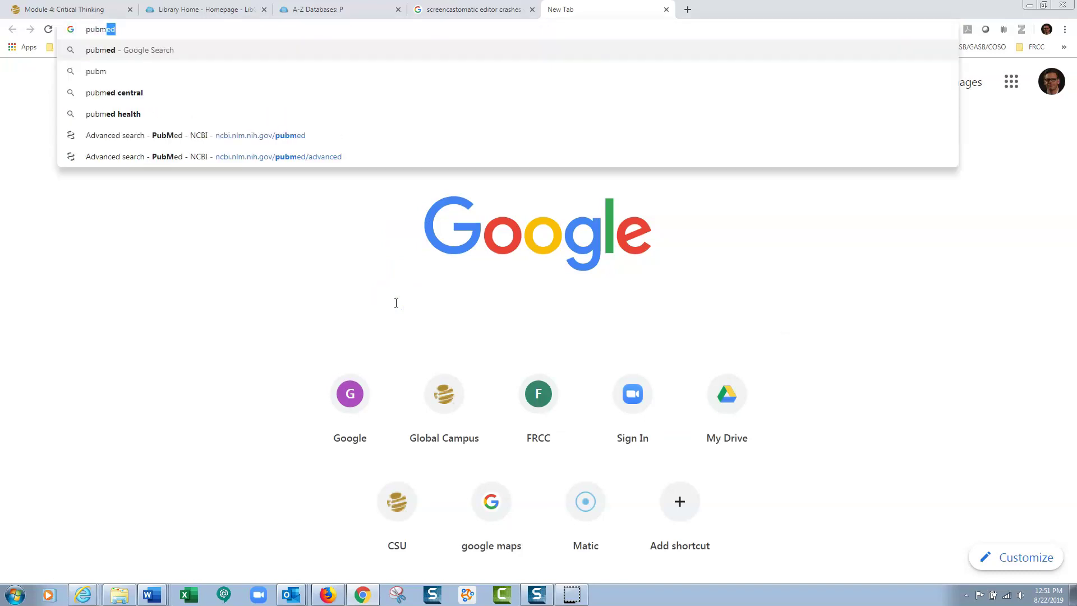
pyautogui.press('Return')
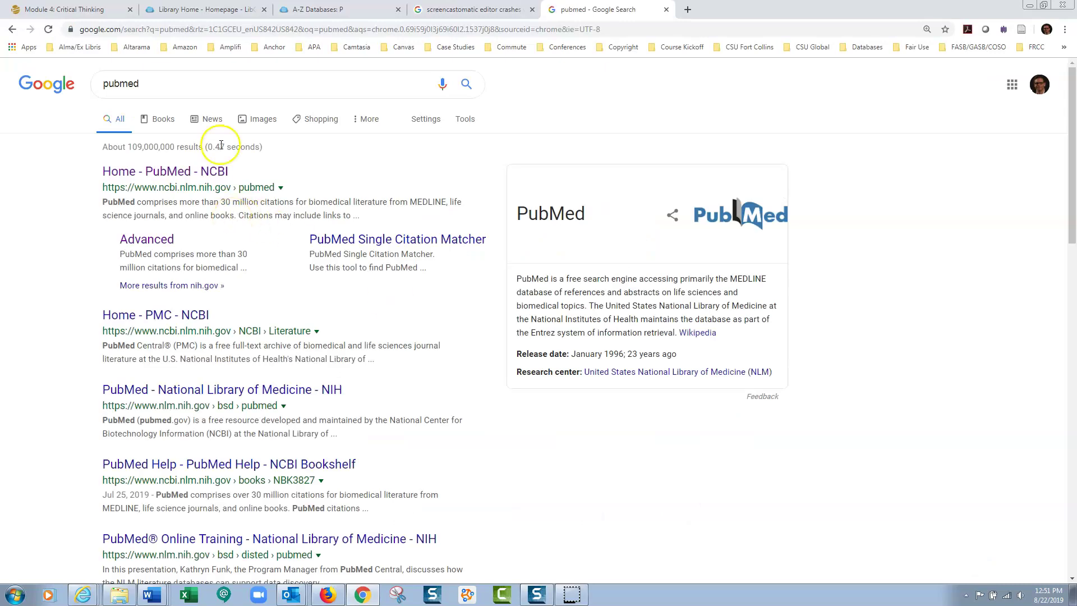
pyautogui.click(186, 171)
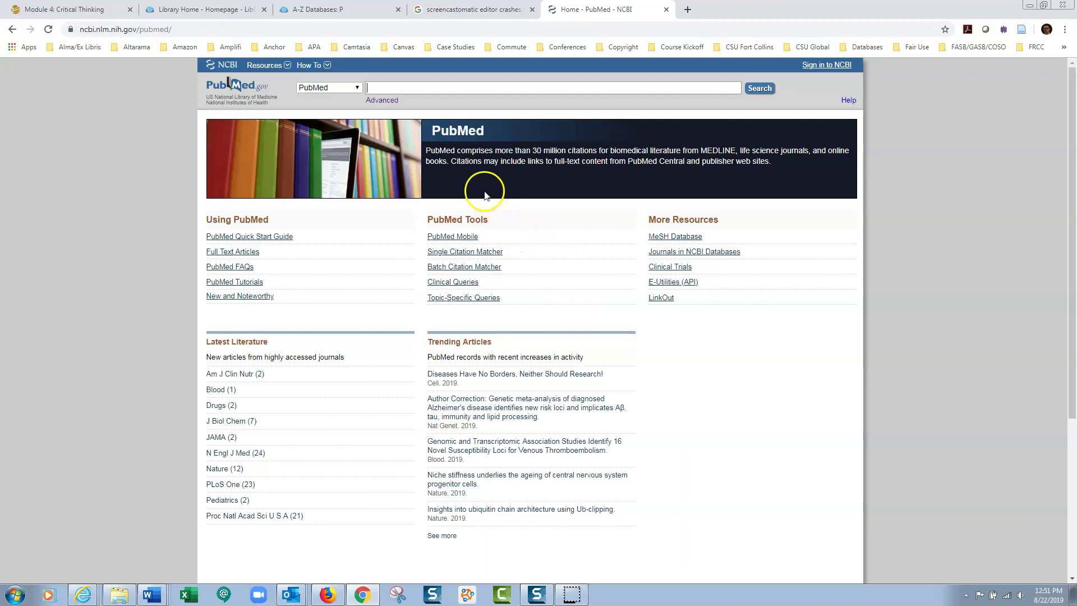
# In PubMed's Advanced Search Builder, change the first row's field from All Fields to Title
pyautogui.click(387, 101)
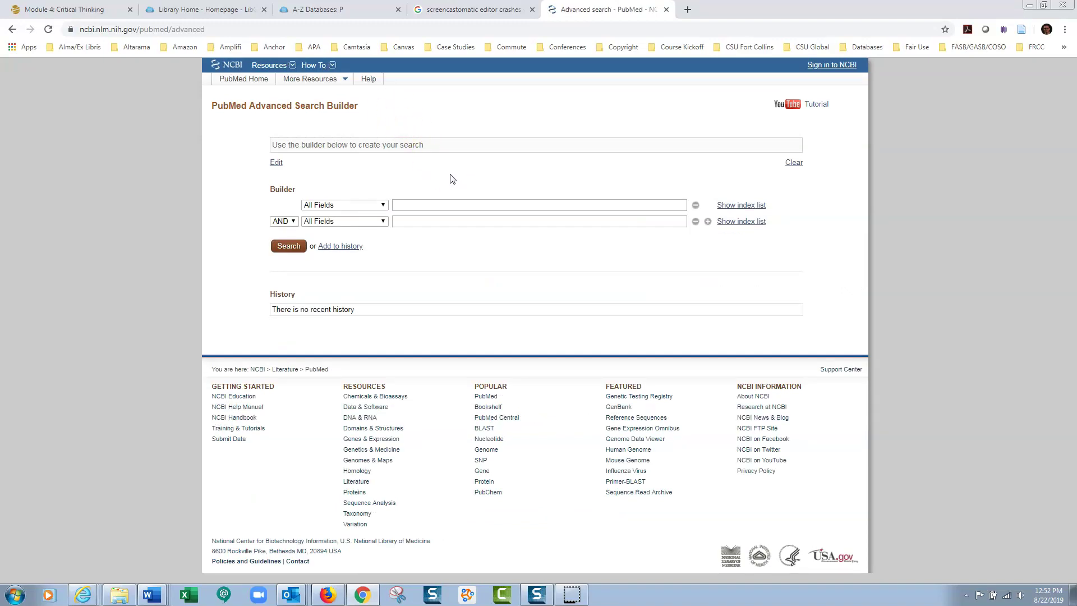
pyautogui.click(416, 205)
pyautogui.click(411, 206)
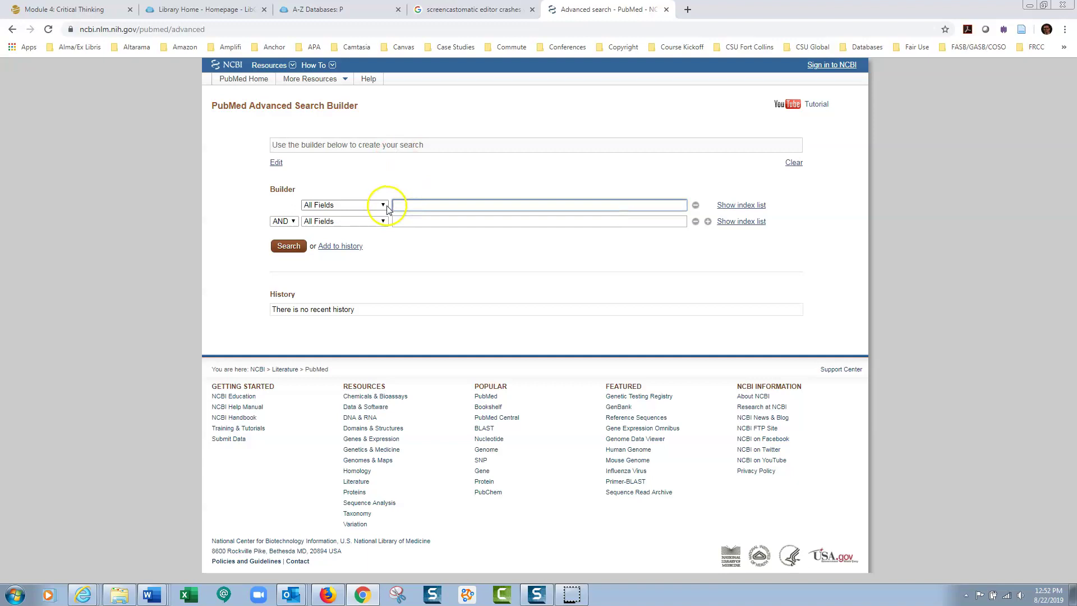
pyautogui.click(384, 206)
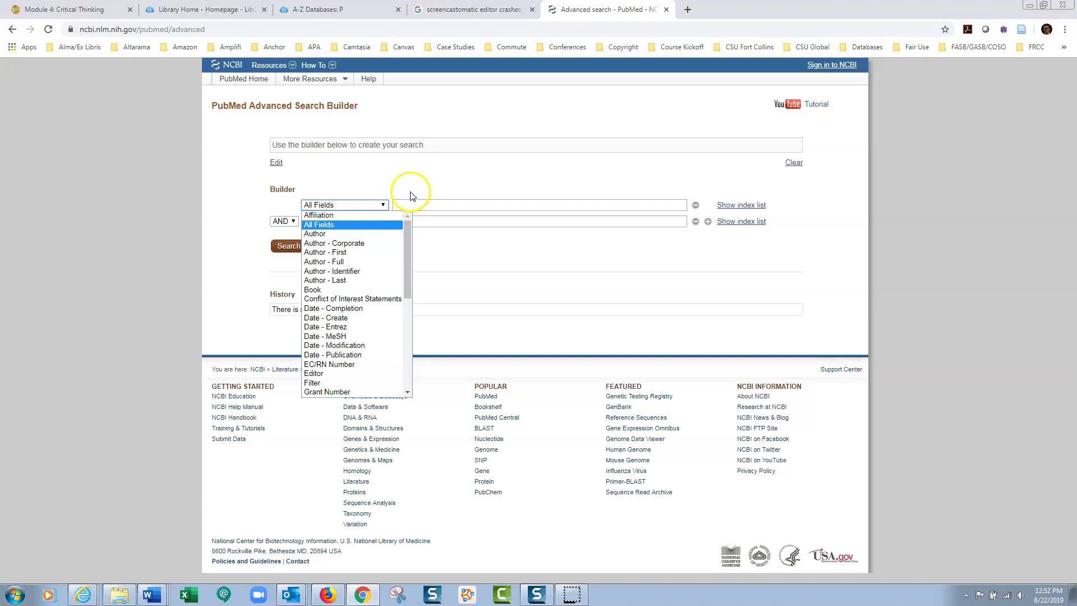
pyautogui.click(408, 230)
pyautogui.moveTo(405, 231); pyautogui.dragTo(407, 326)
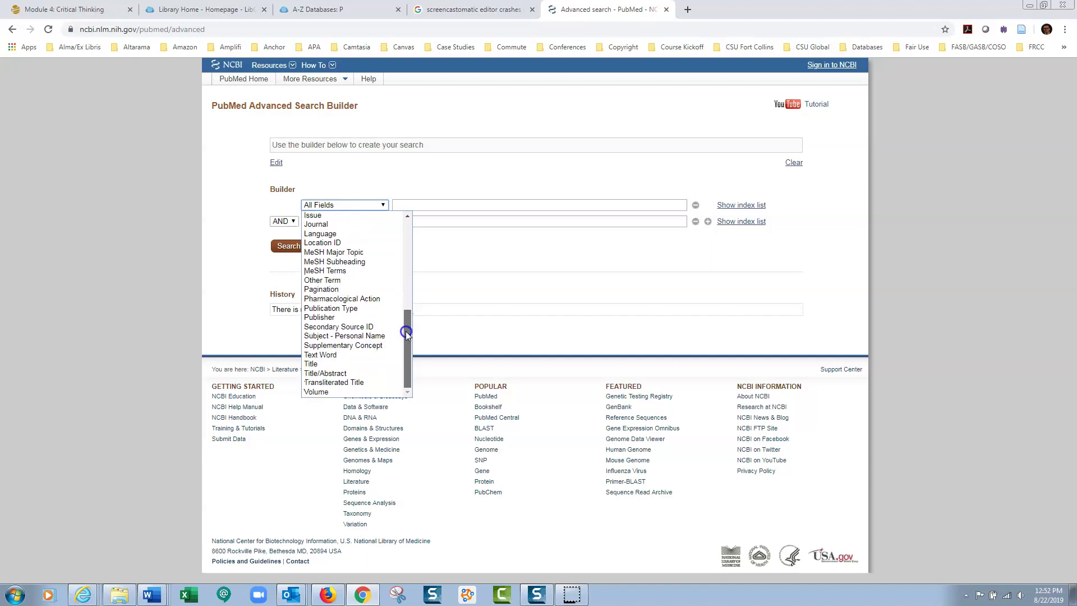
pyautogui.click(346, 365)
pyautogui.click(460, 204)
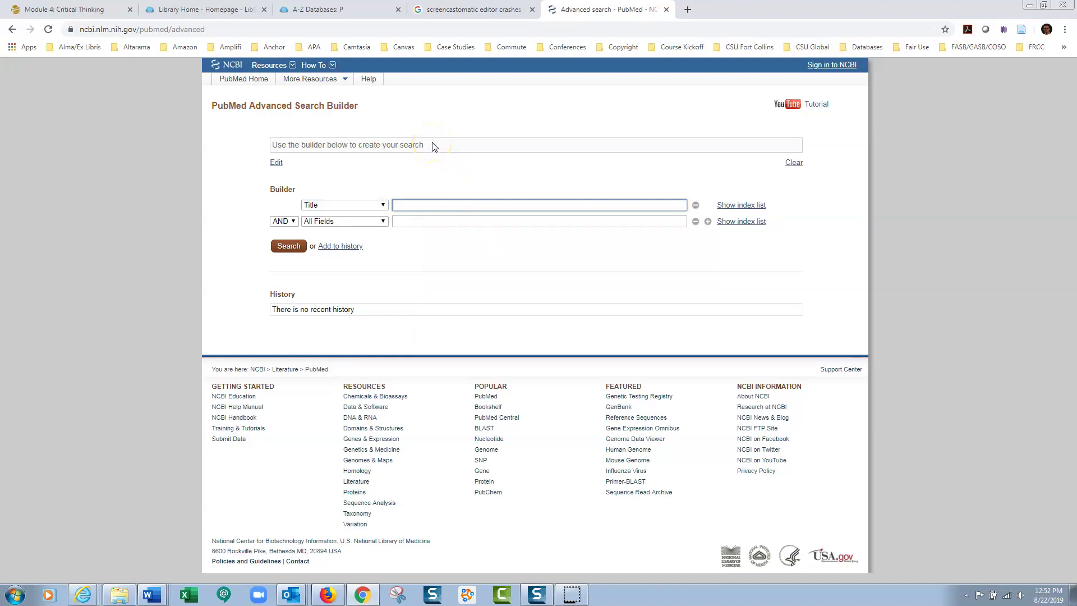
# Enter "electronic health record*" OR ehr as the first row's Title search term
pyautogui.write('"')
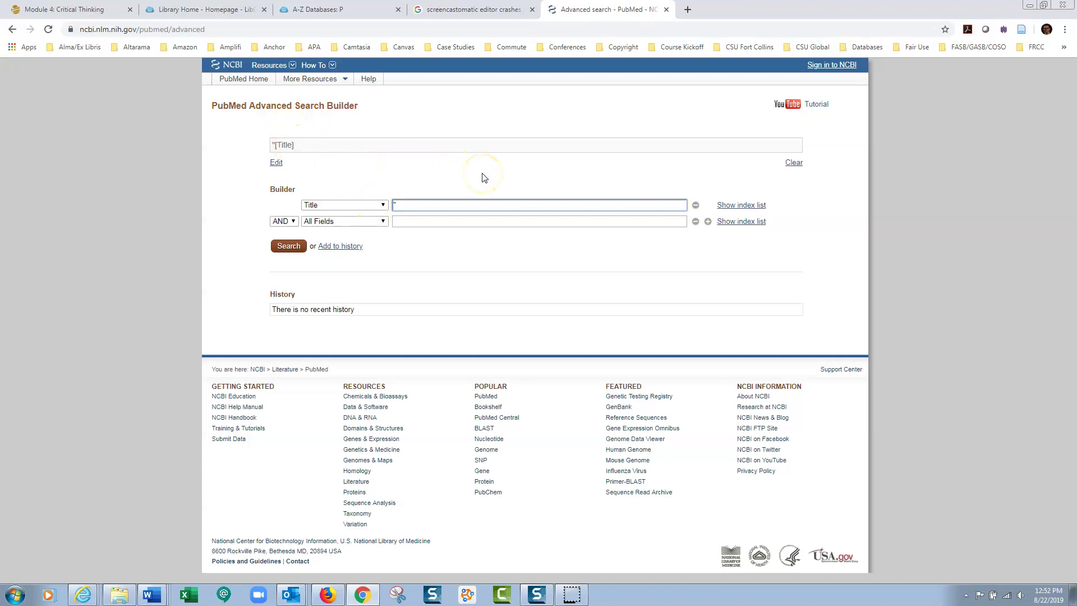
pyautogui.write('electronic health reoc')
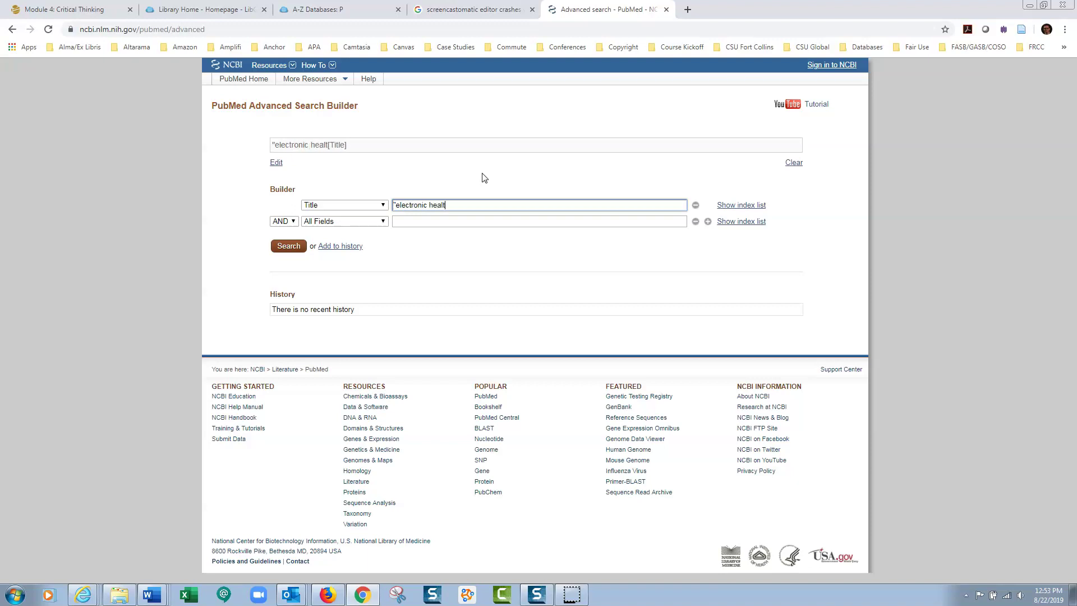
pyautogui.press('BackSpace')
pyautogui.press('BackSpace')
pyautogui.write('cord*"')
pyautogui.click(559, 200)
pyautogui.write('OR ehr')
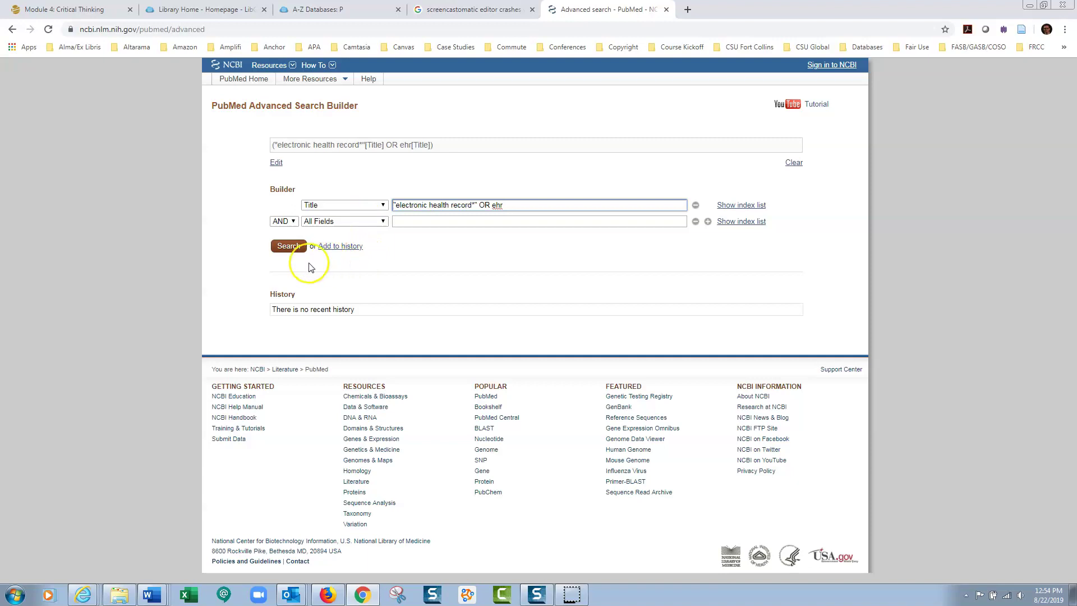
# Run the EHR title search, returning 3498 results sorted by most recent
pyautogui.click(281, 247)
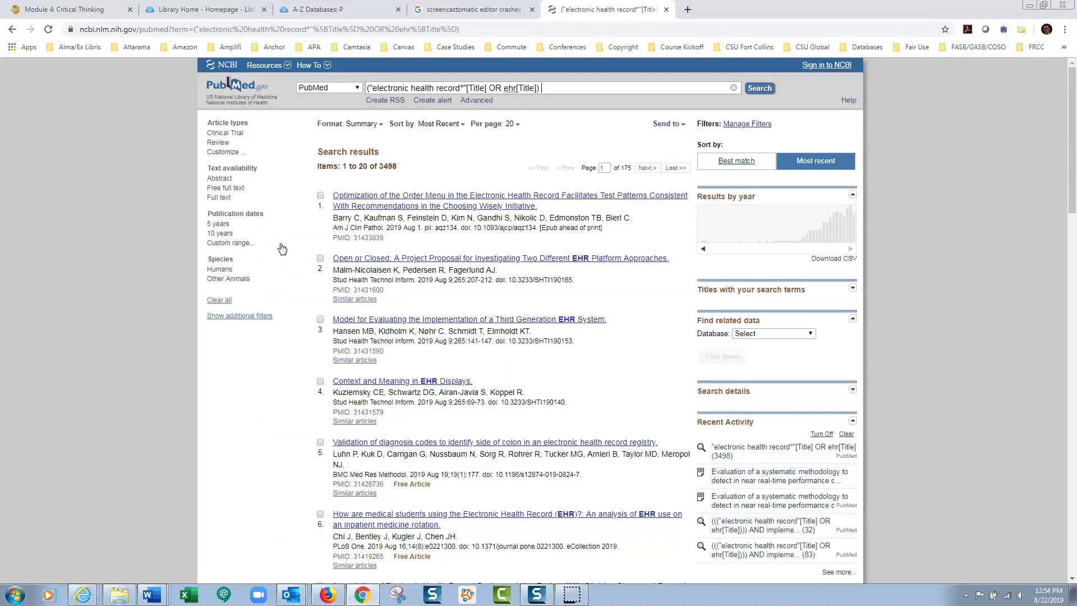
pyautogui.click(416, 166)
pyautogui.moveTo(419, 164)
pyautogui.mouseDown()
pyautogui.moveTo(422, 150)
pyautogui.moveTo(480, 151)
pyautogui.mouseUp()
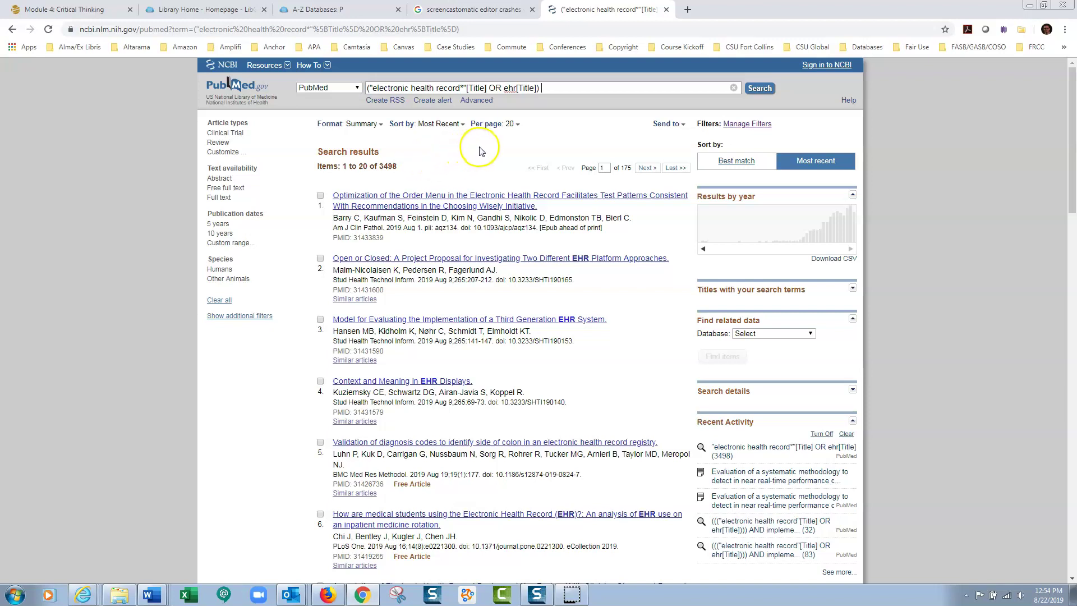
# Load the earlier EHR search into the builder and add a second Title row with implement*
pyautogui.click(476, 101)
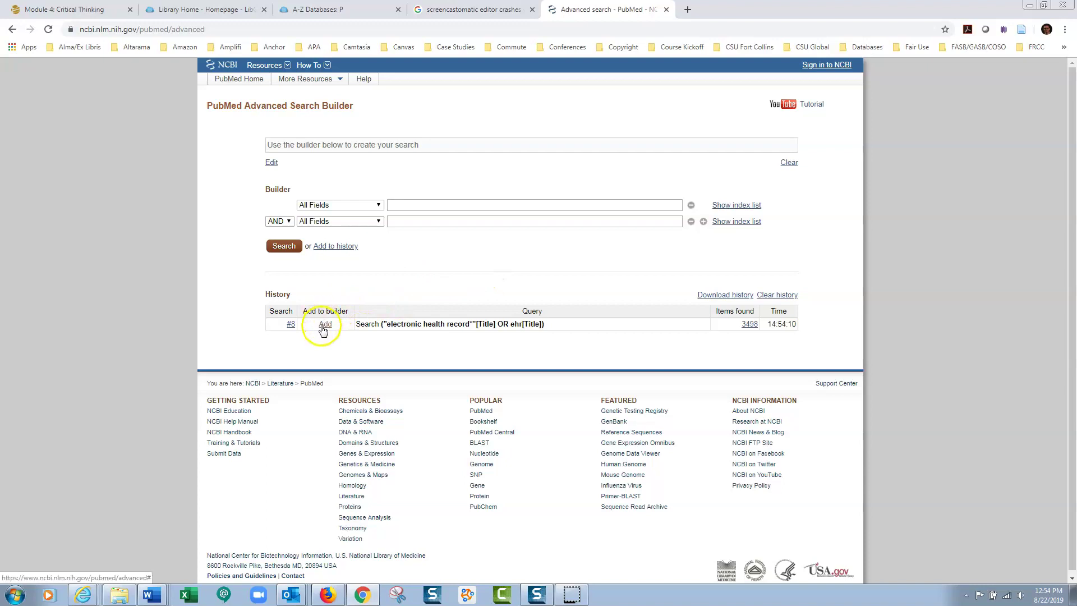
pyautogui.click(324, 325)
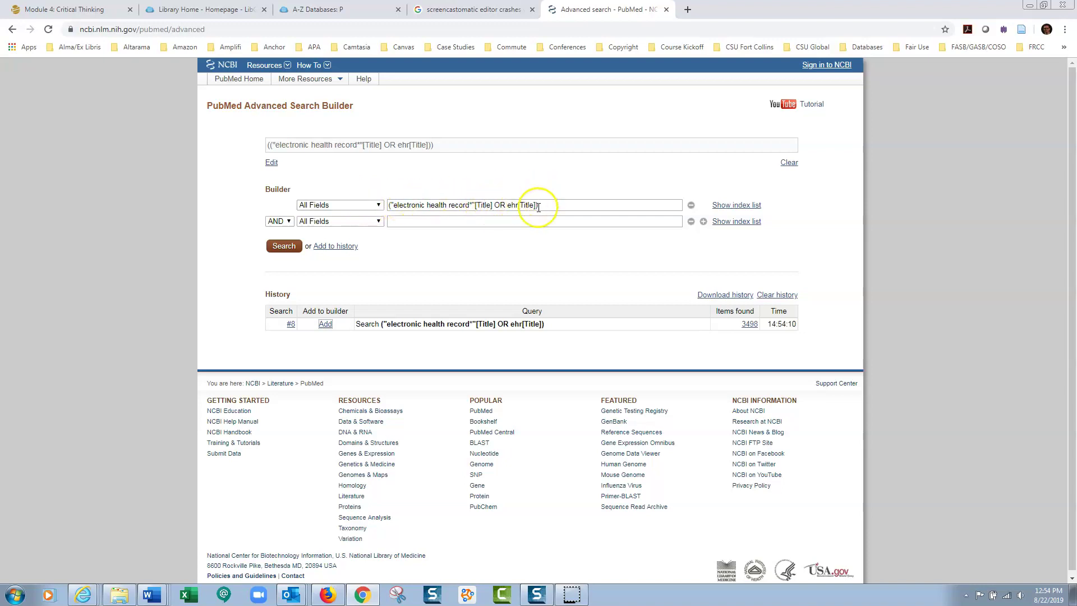
pyautogui.click(380, 222)
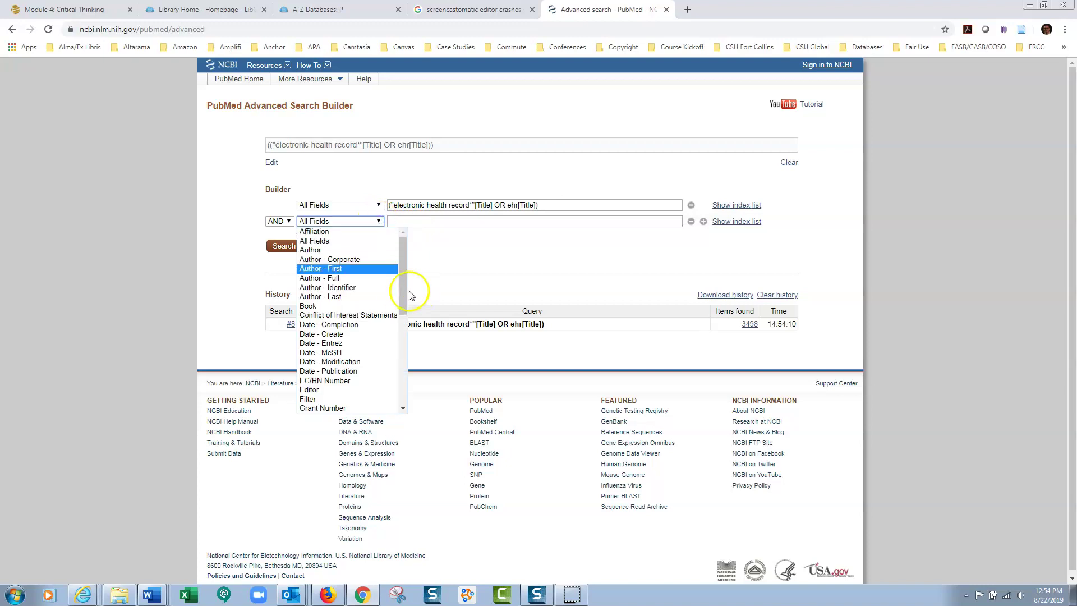
pyautogui.moveTo(401, 299); pyautogui.dragTo(396, 407)
pyautogui.click(359, 379)
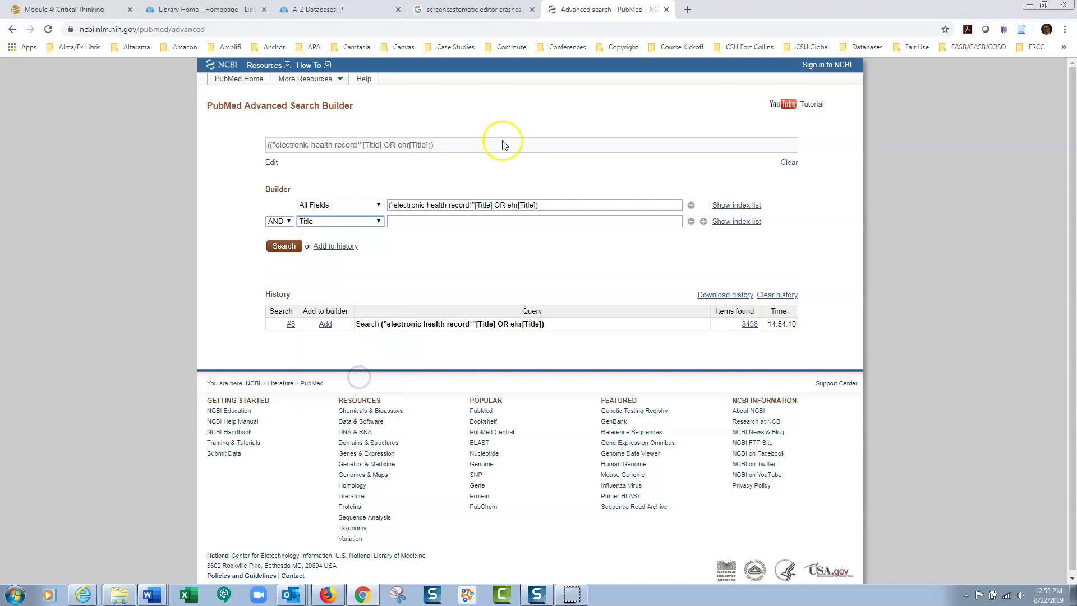
pyautogui.click(435, 221)
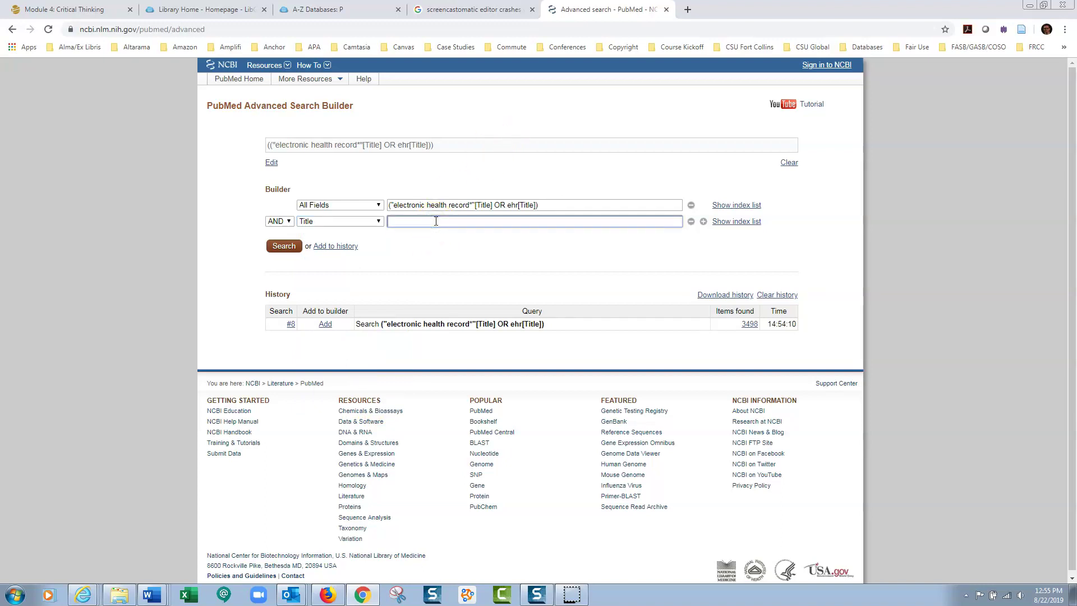
pyautogui.write('imple')
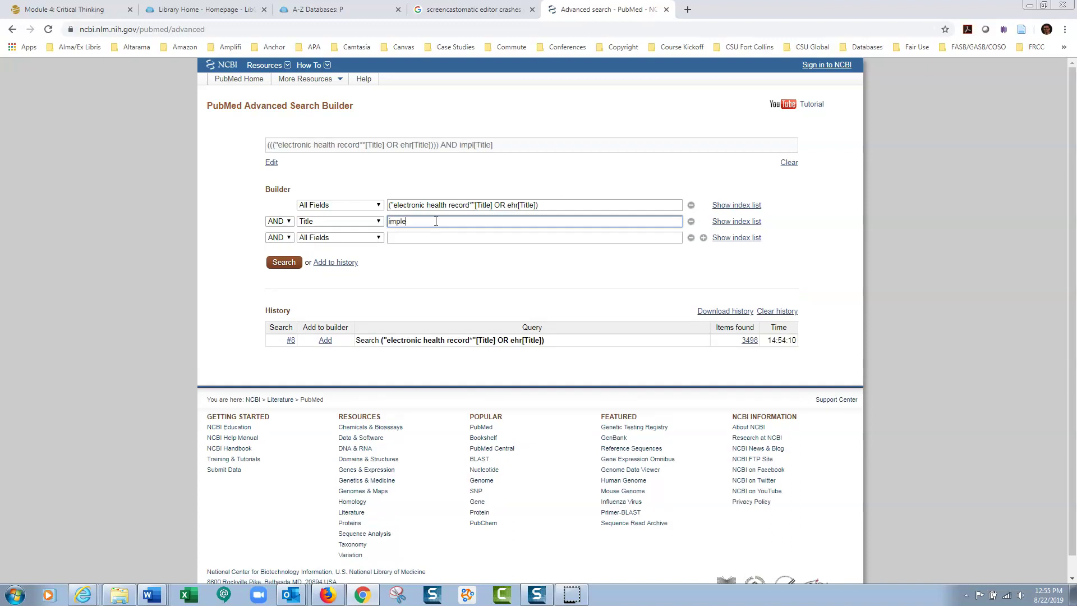
pyautogui.write('ment')
pyautogui.write('*')
pyautogui.click(425, 220)
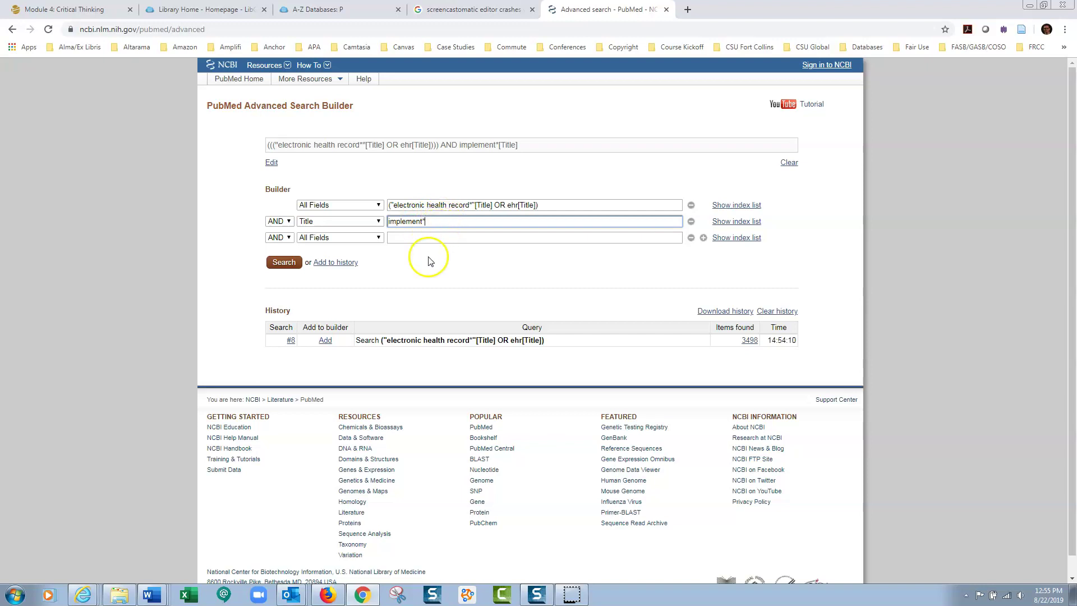
# Run the combined EHR AND implement* title query to get 323 results
pyautogui.click(284, 262)
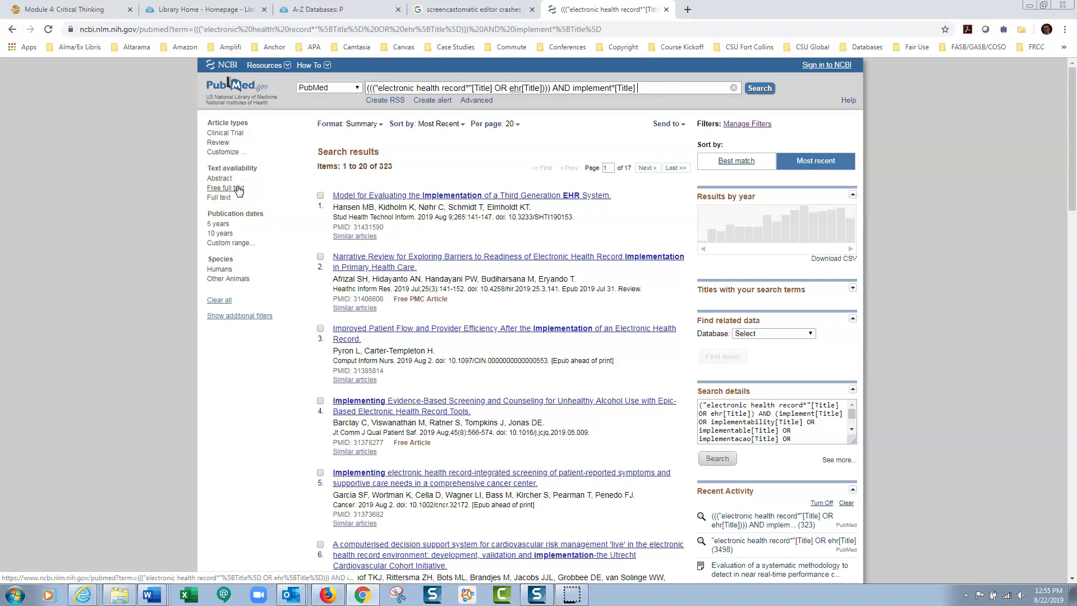
# Apply Free full text, Humans and 5 years filters (32 results), then open 'Decreasing triage time' abstract
pyautogui.click(238, 189)
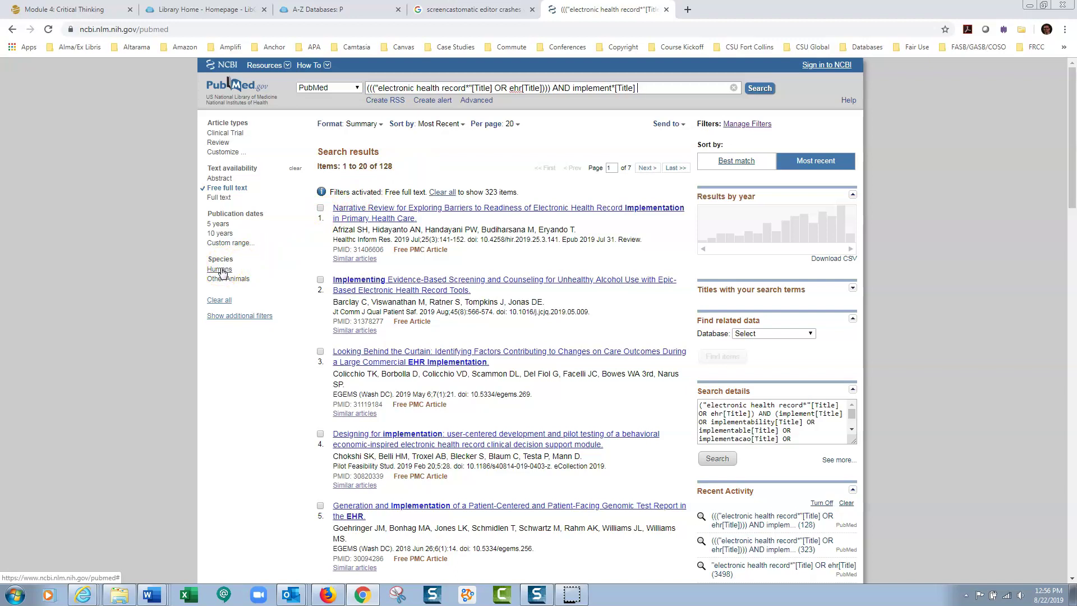
pyautogui.click(220, 270)
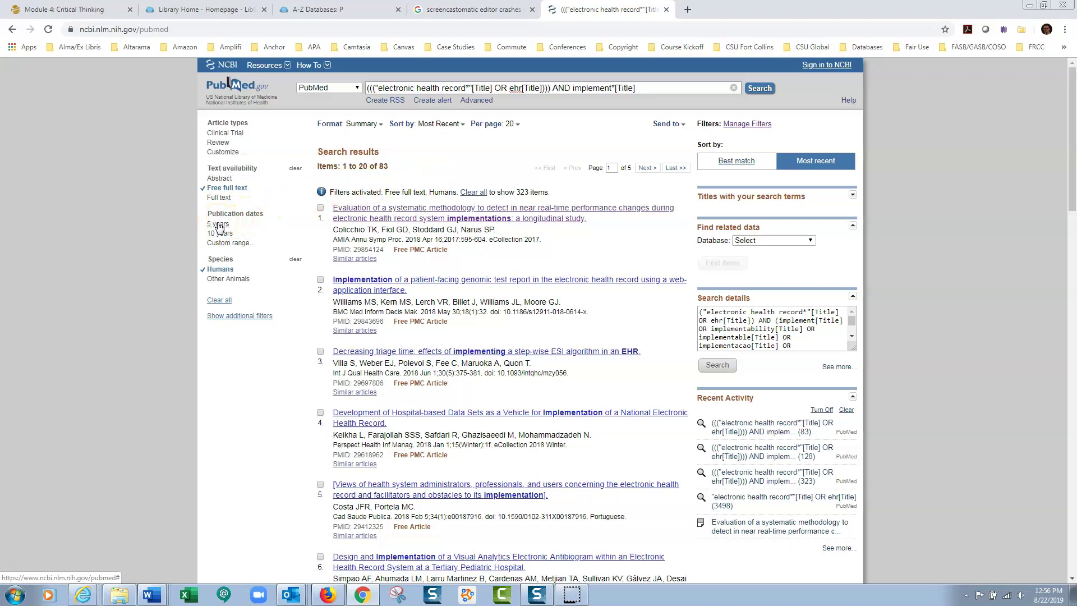
pyautogui.click(219, 225)
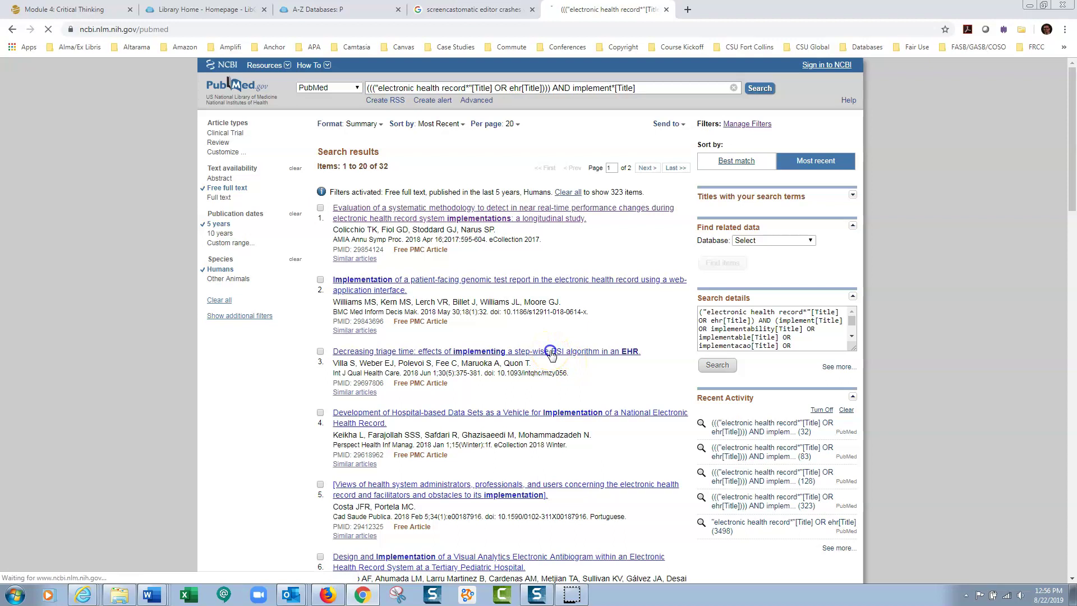
pyautogui.click(552, 353)
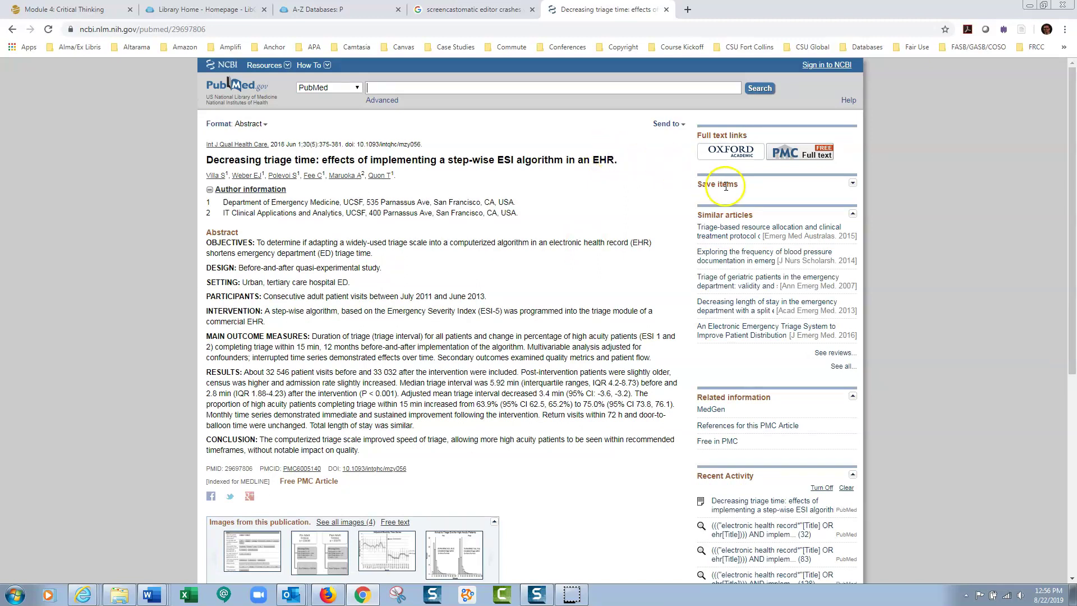
pyautogui.click(787, 155)
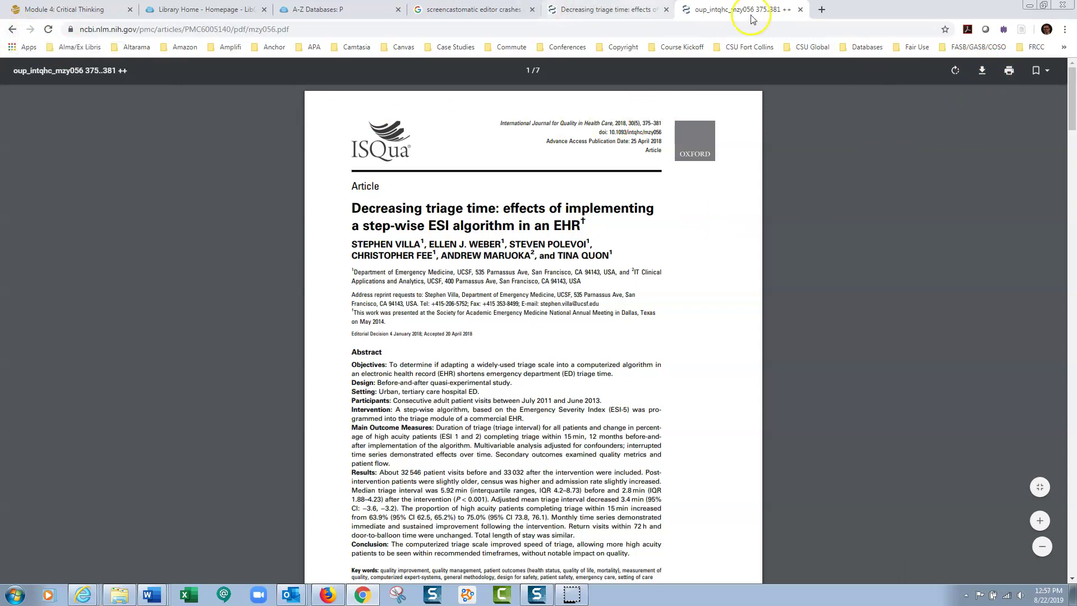
pyautogui.click(800, 10)
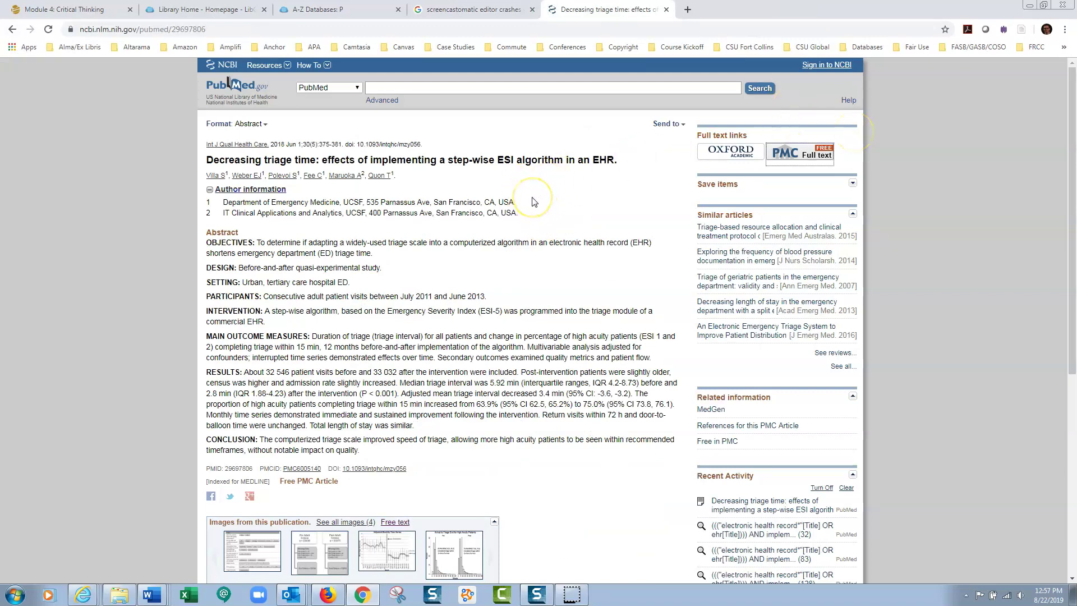
pyautogui.click(585, 208)
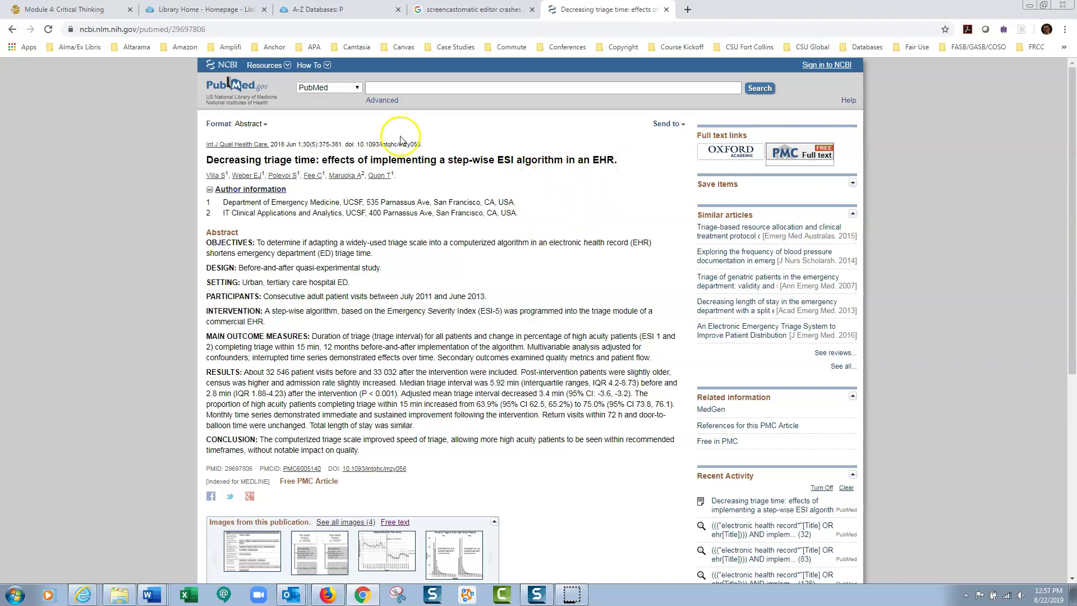
pyautogui.click(260, 73)
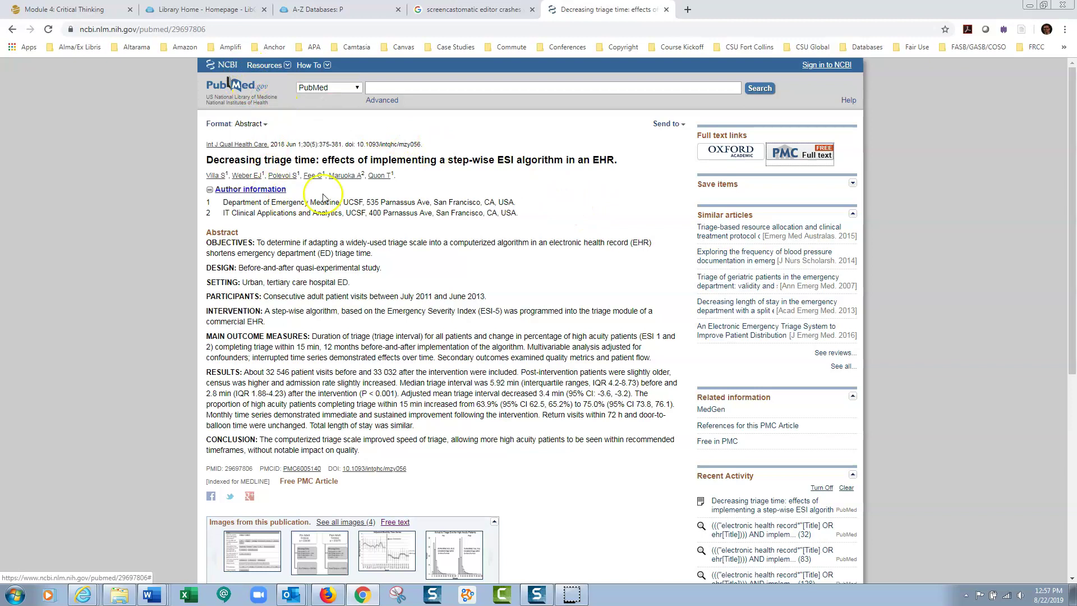
# From the Library Home tab, reach the Writing Center's APA Reference Examples table
pyautogui.click(203, 11)
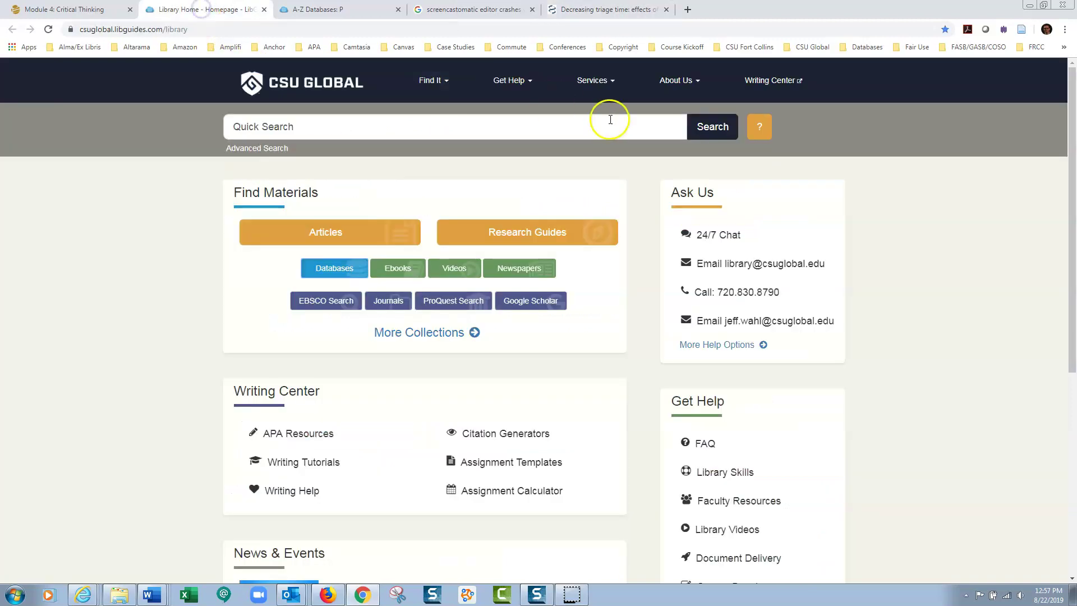
pyautogui.click(303, 443)
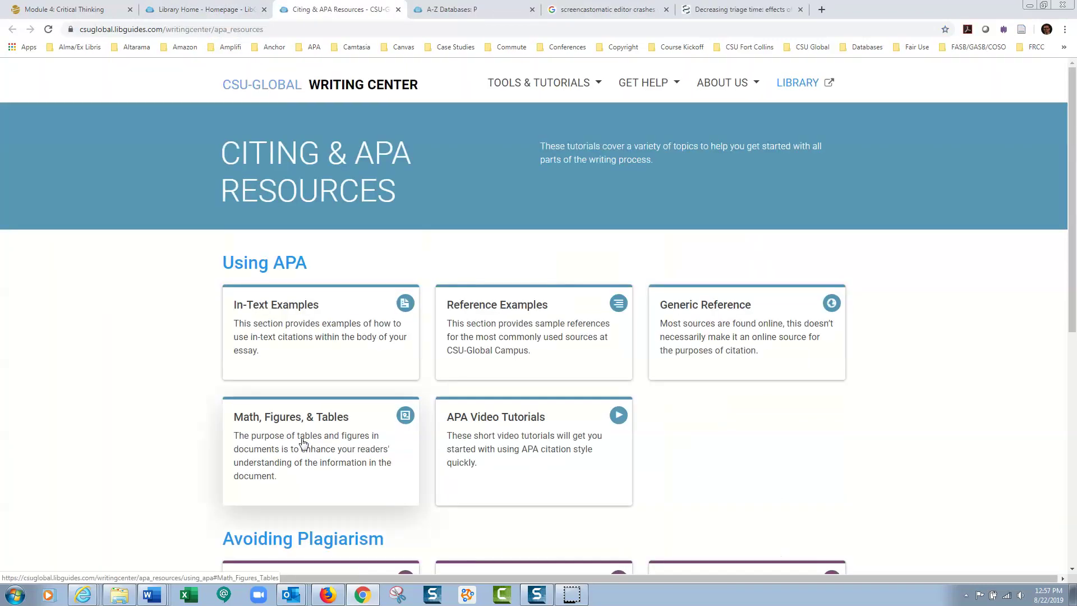
pyautogui.click(480, 307)
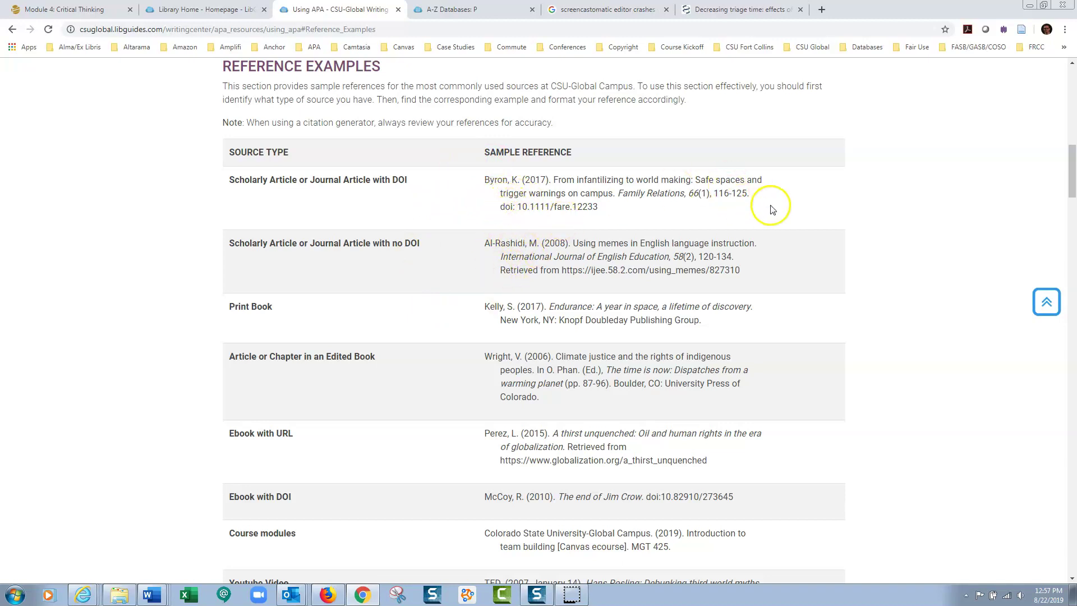
# Compare the APA reference examples with the article, ending on the 'Decreasing triage time' abstract
pyautogui.click(749, 10)
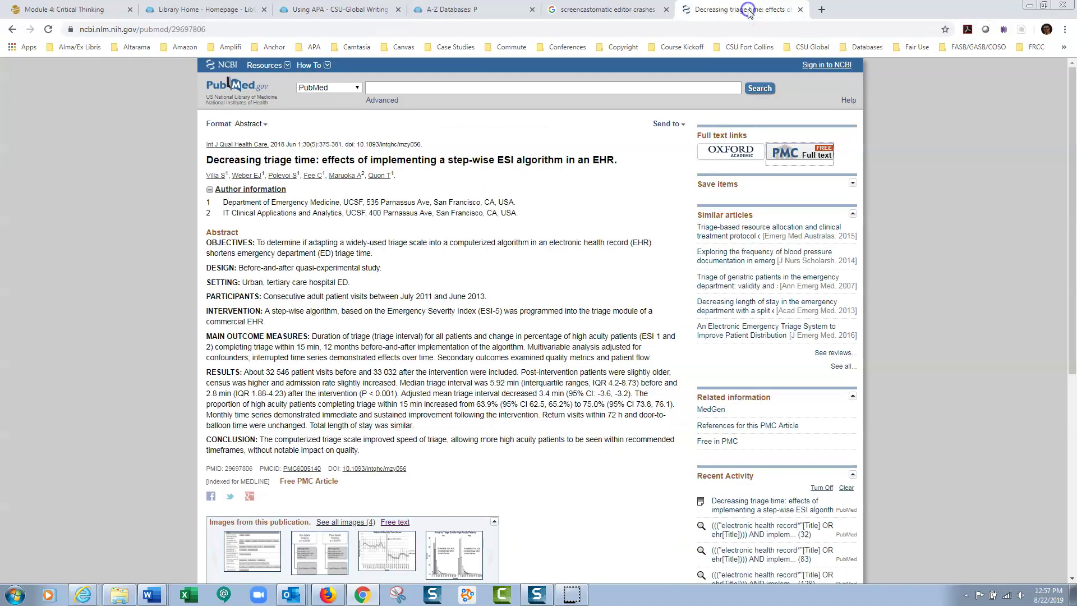
pyautogui.click(340, 10)
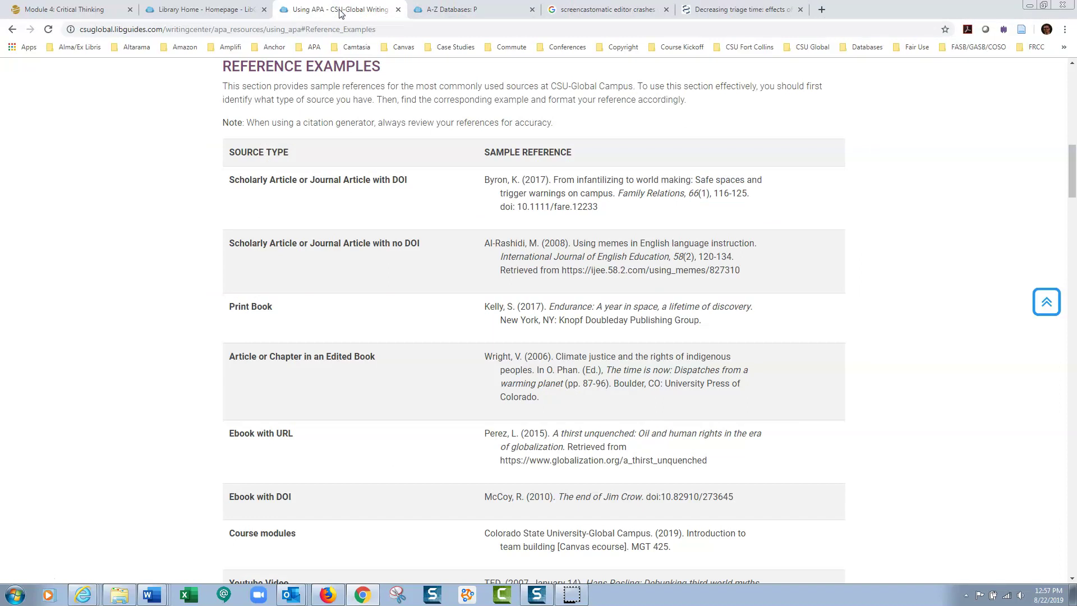
pyautogui.click(710, 11)
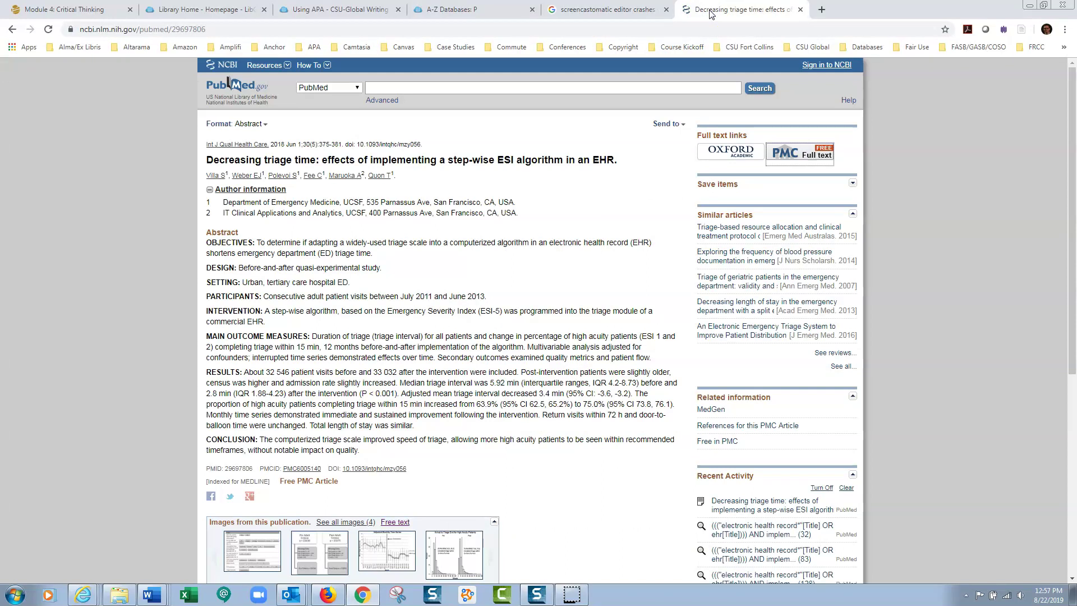
pyautogui.click(361, 10)
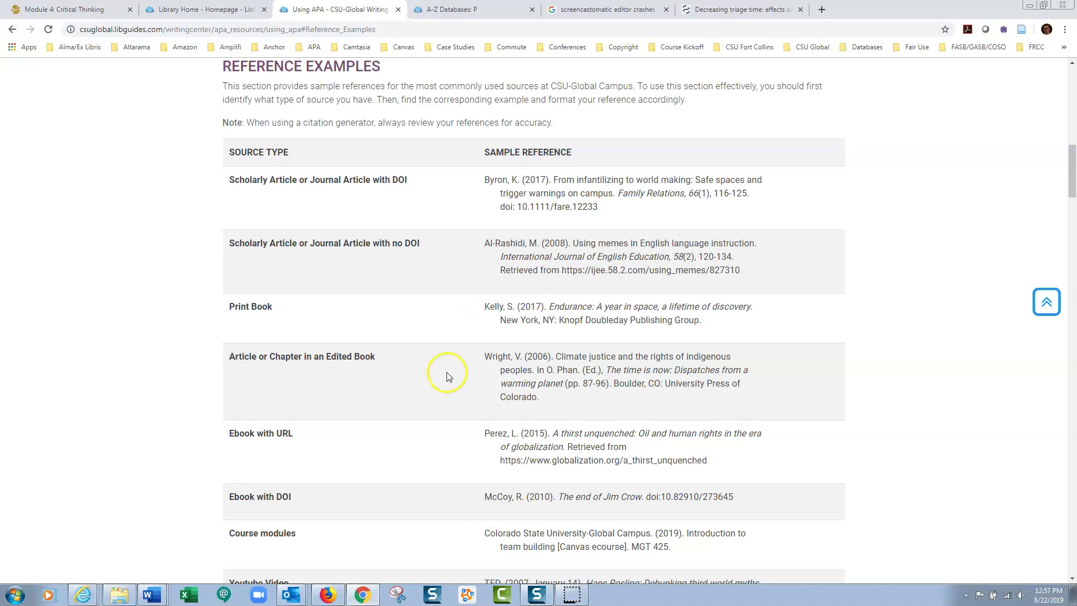
pyautogui.moveTo(333, 597)
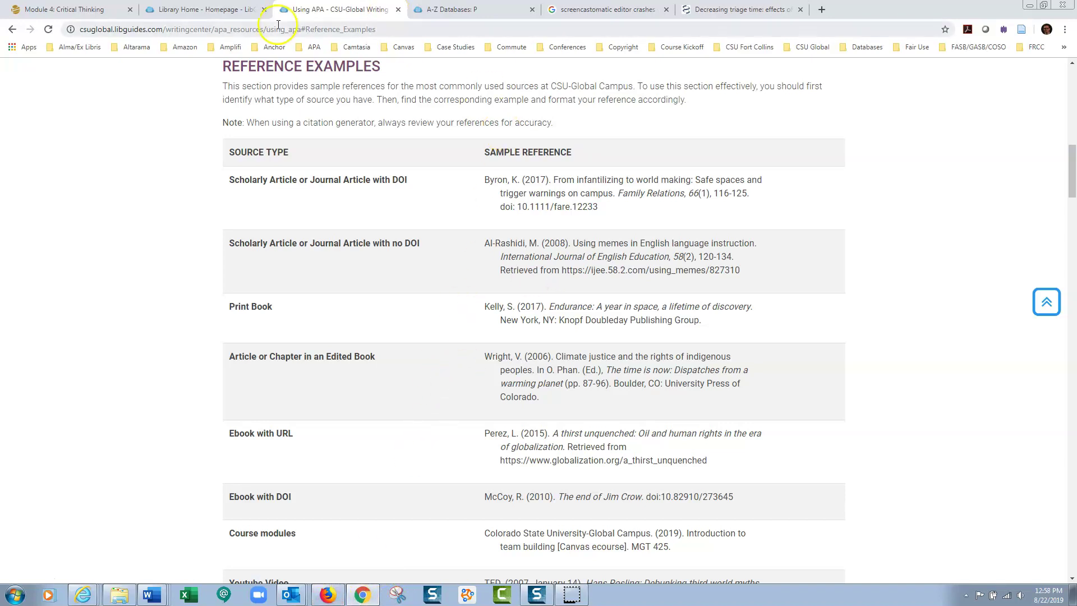
pyautogui.click(700, 10)
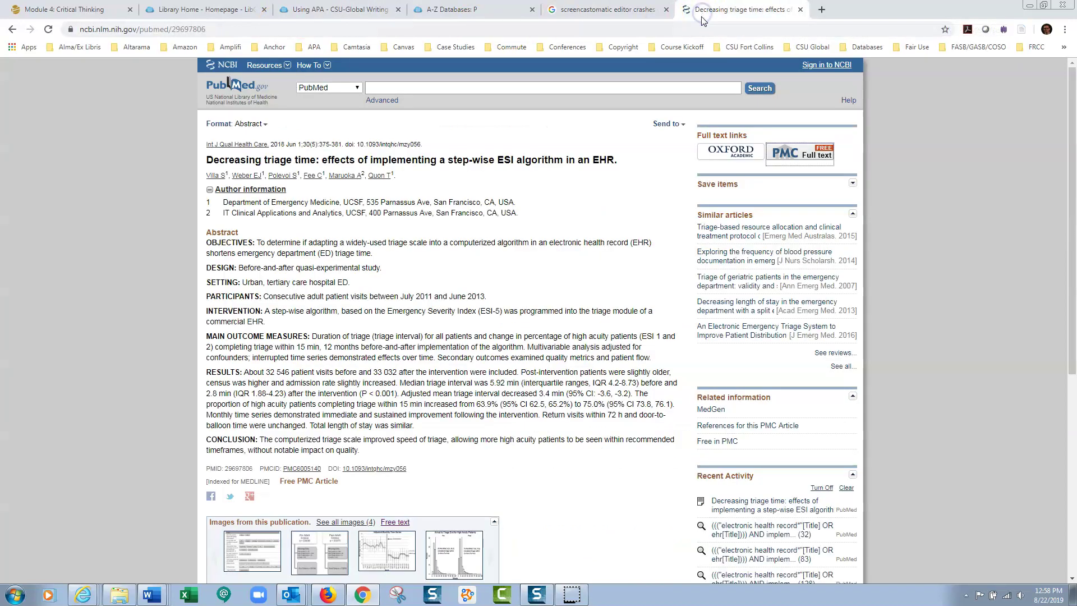